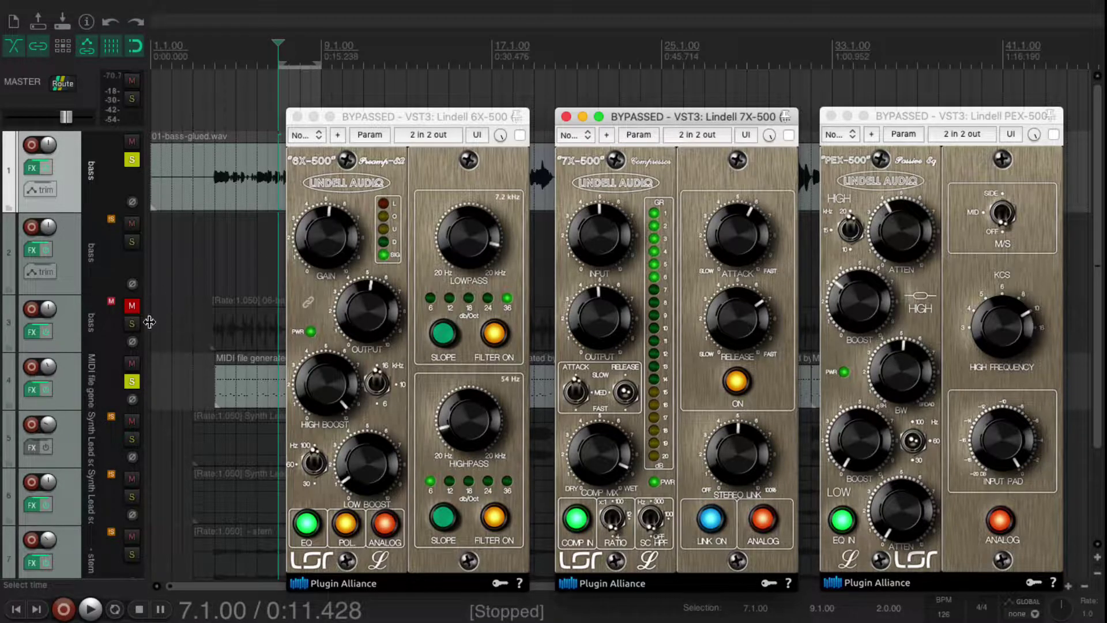
- Unsolo tracks 1 and 4, and play the full mix from 4.1.00 with the three Lindell modules bypassed
click(133, 383)
click(134, 161)
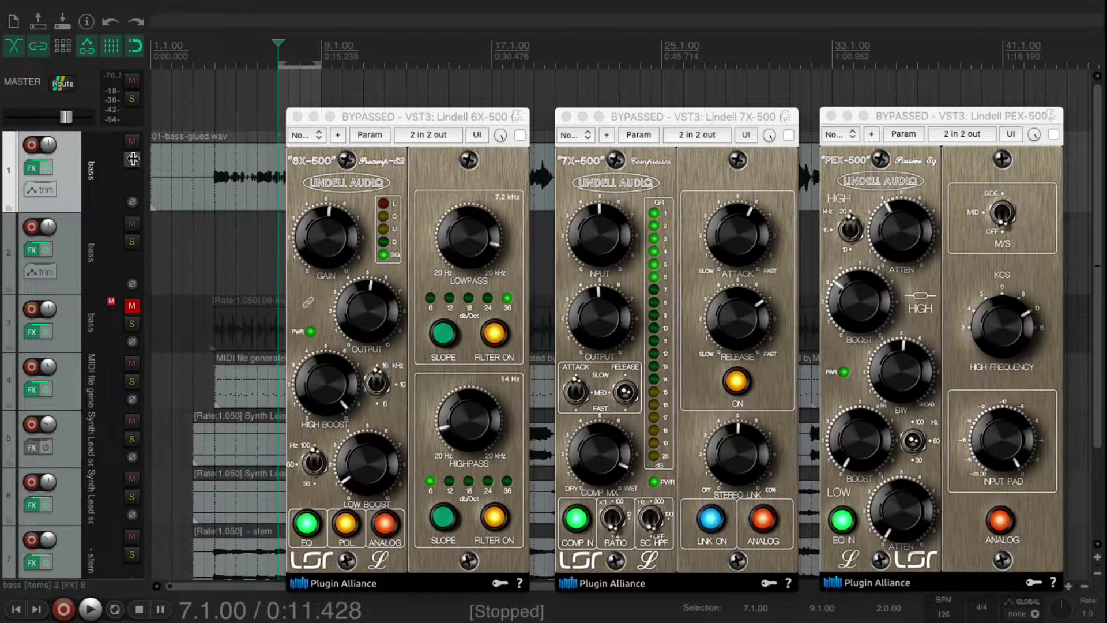
click(213, 64)
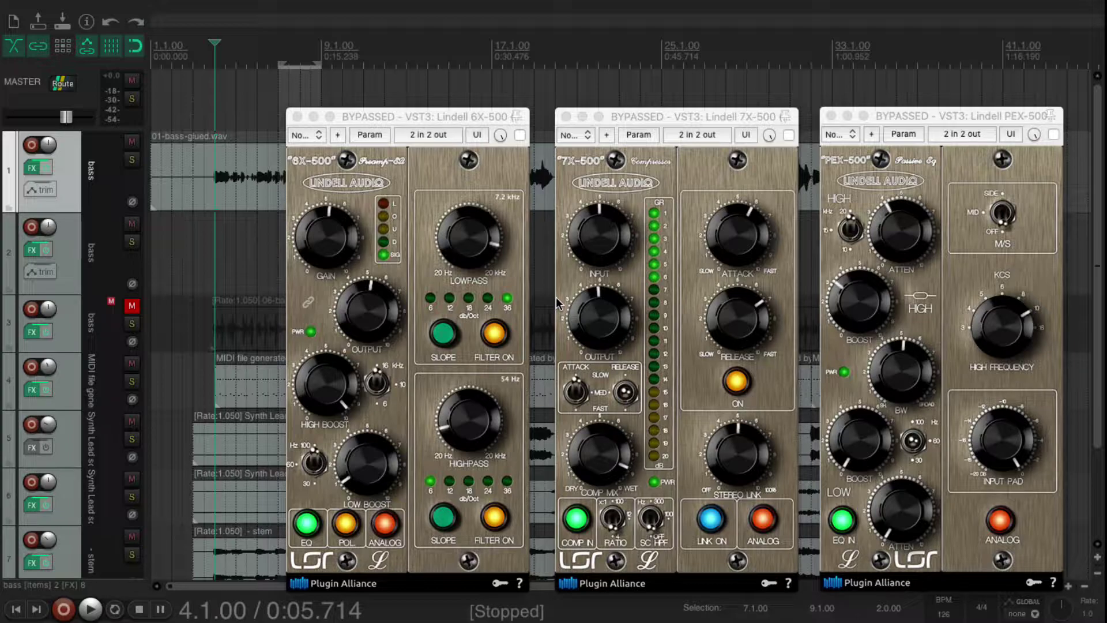
key(space)
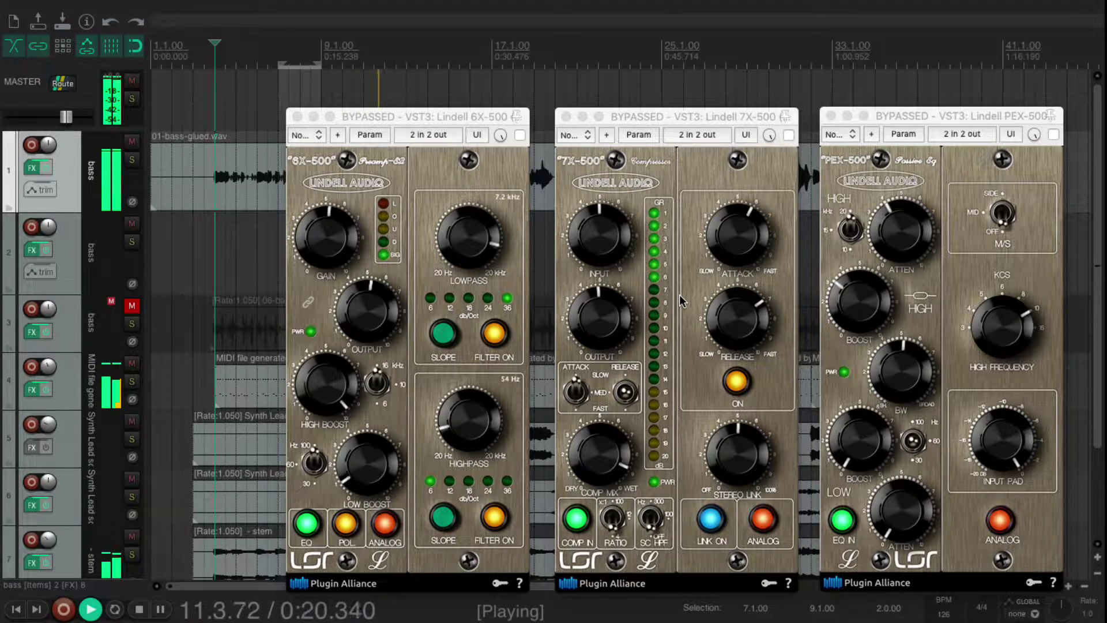
key(space)
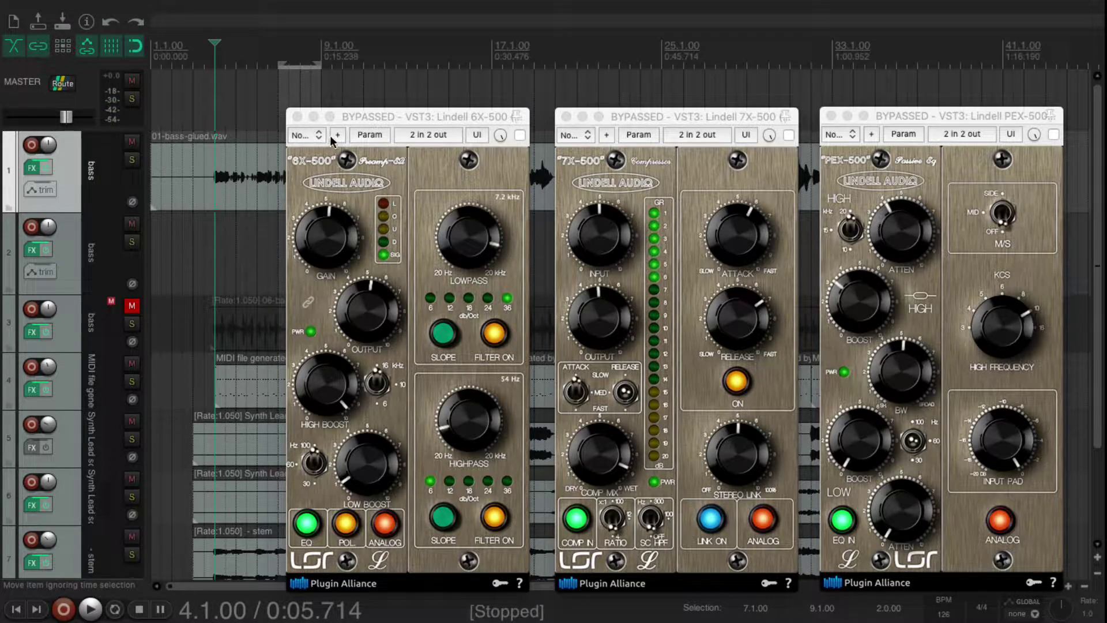
- Enable the Lindell 6X-500, 7X-500 and PEX-500 and play the full mix, resetting track 1's clip indicator
click(519, 135)
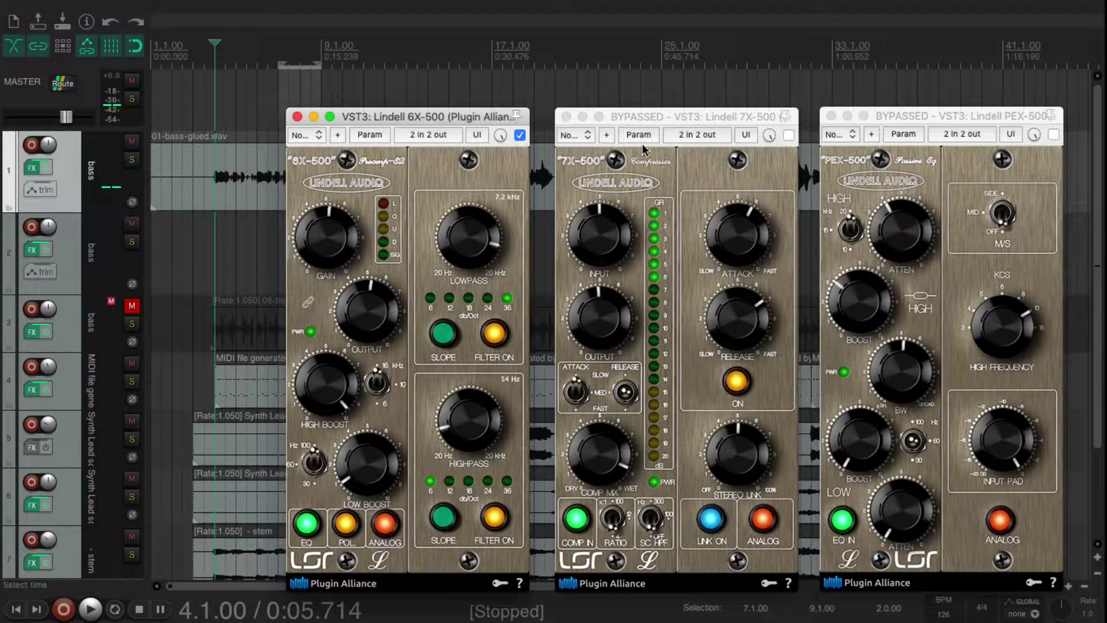
click(788, 135)
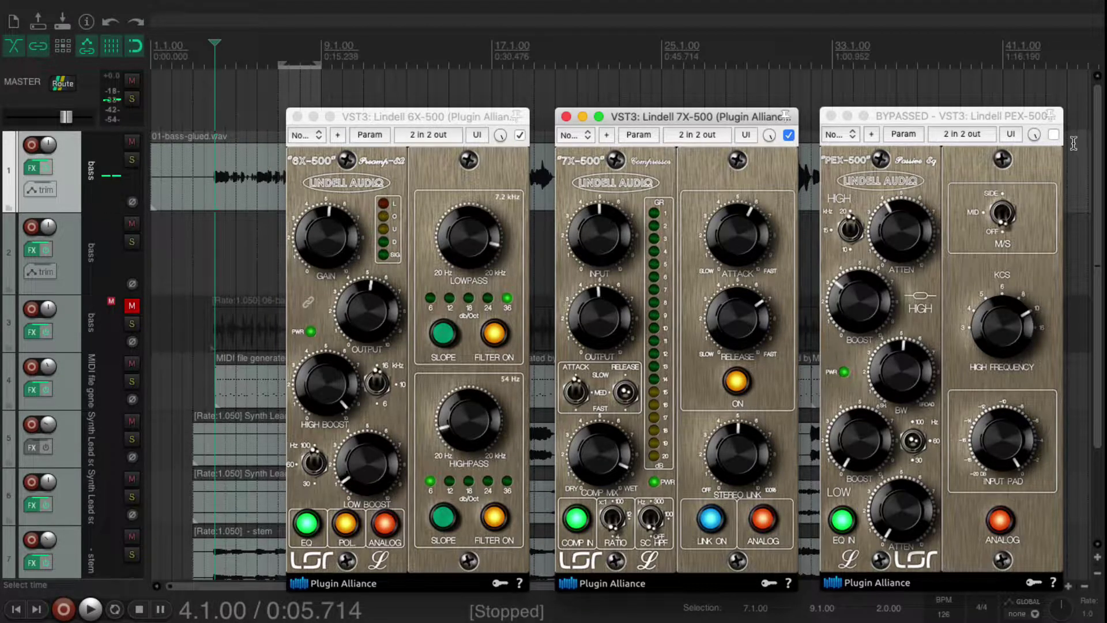
click(1053, 135)
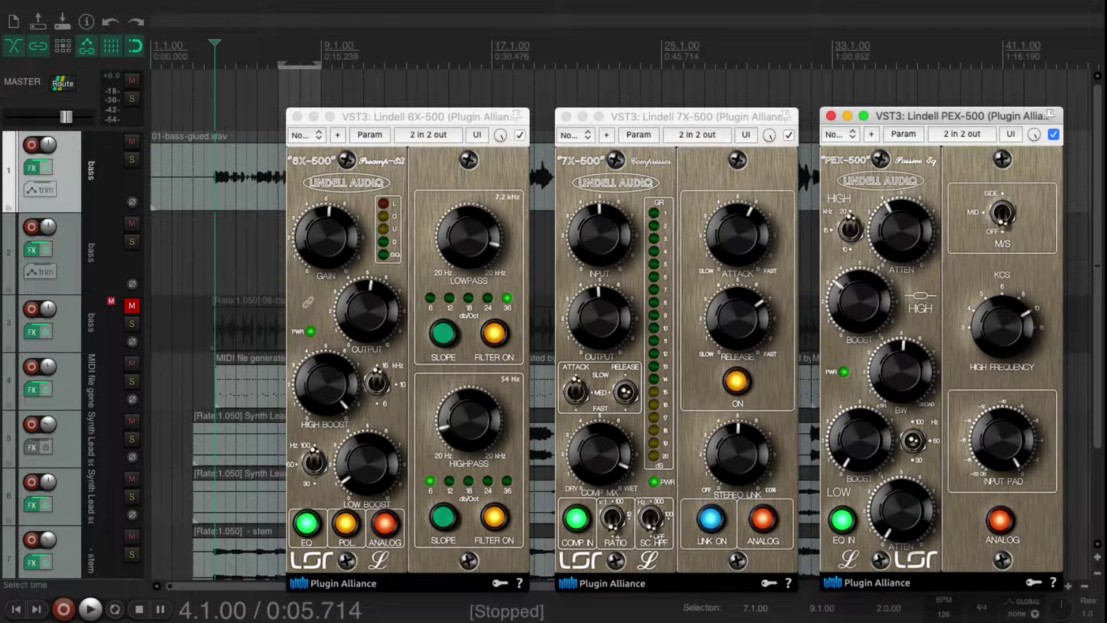
key(space)
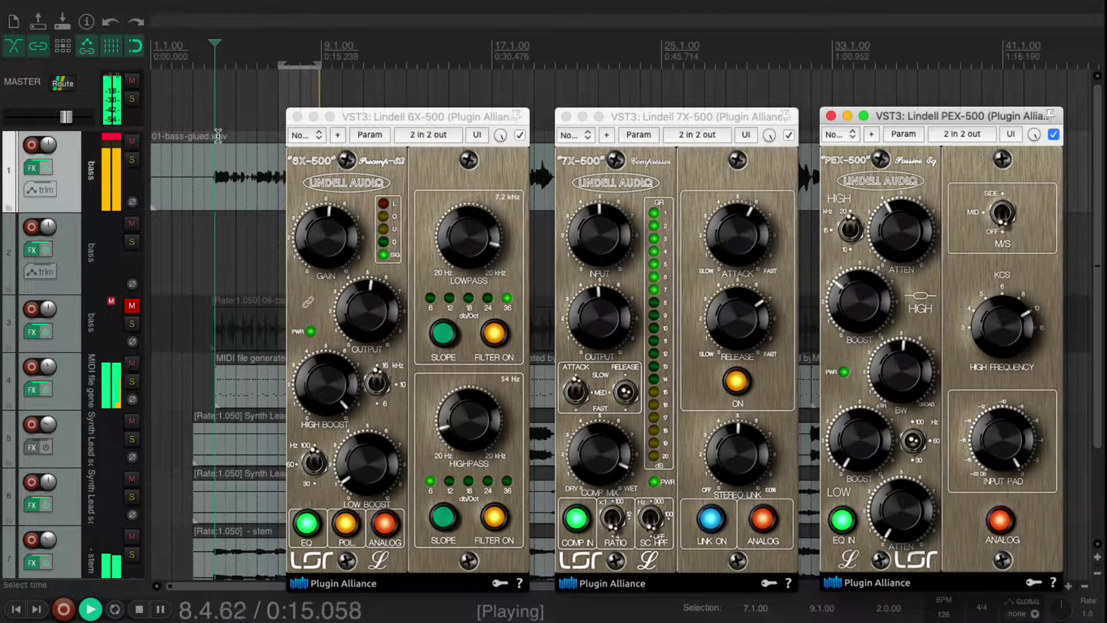
click(111, 139)
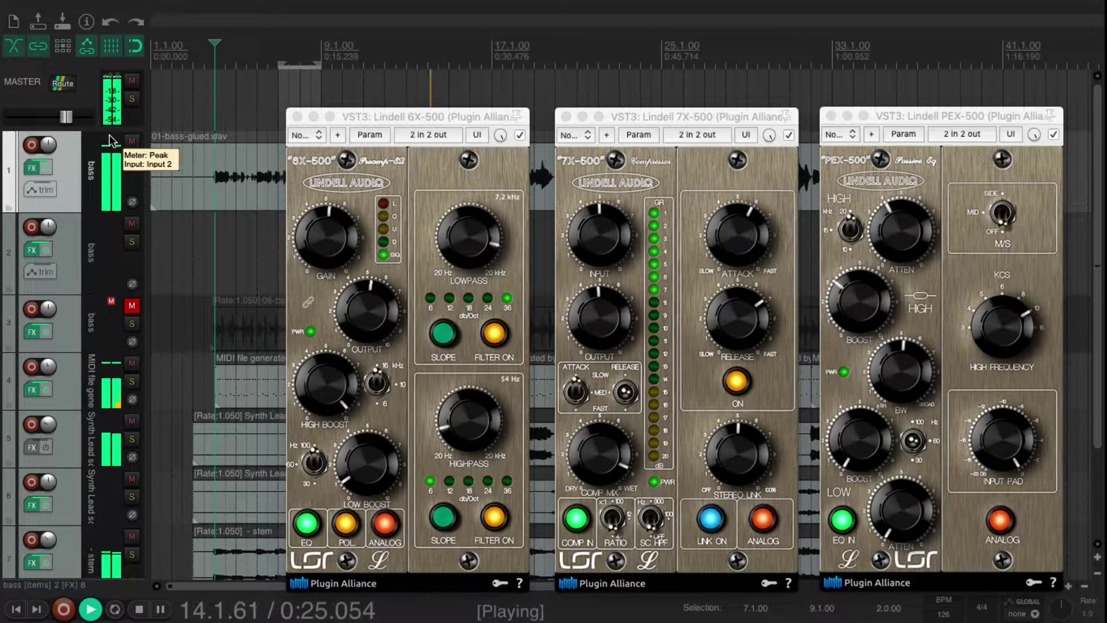
- Compare the bass in the mix with track 1's effects chain disabled and re-enabled, ending with playback stopped
click(44, 167)
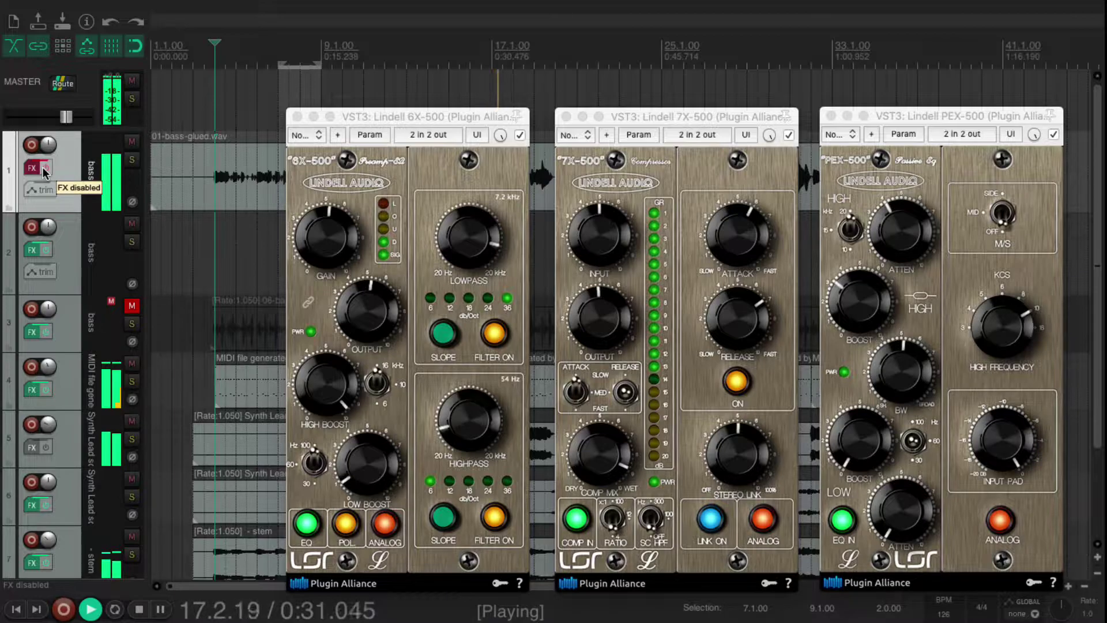
click(43, 168)
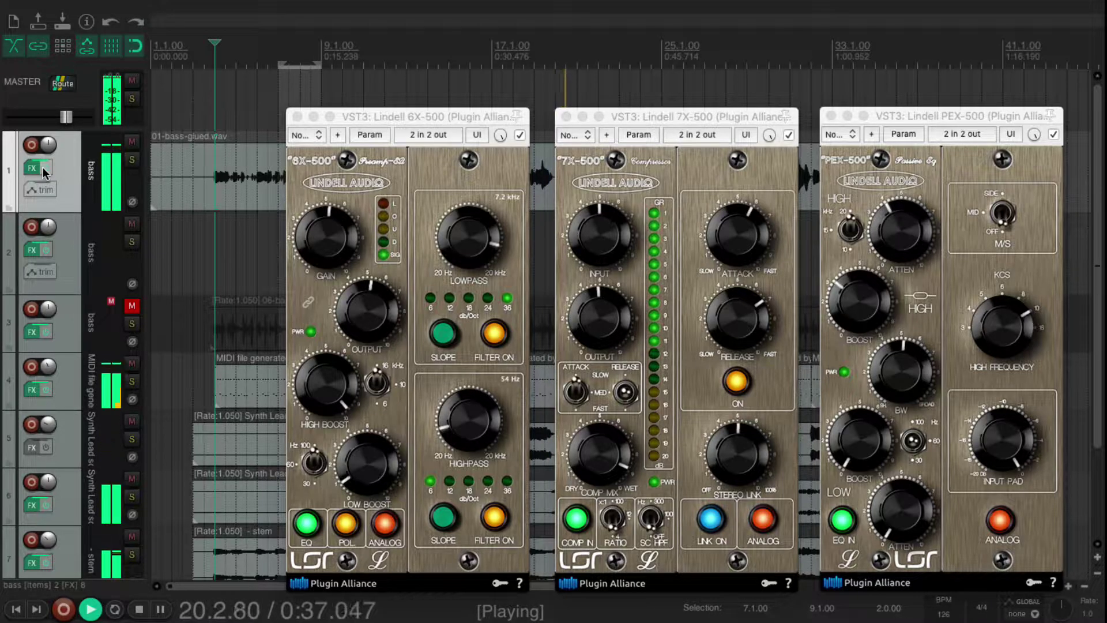
key(space)
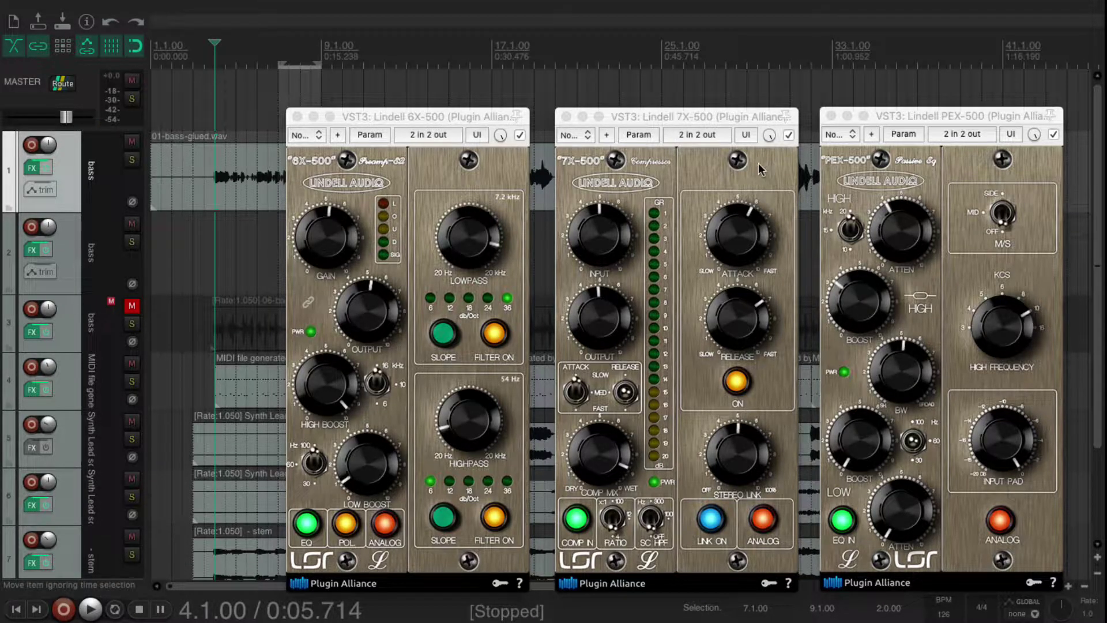
- Bypass the Lindell 6X-500, 7X-500 and PEX-500 on the bass track
click(519, 135)
click(789, 137)
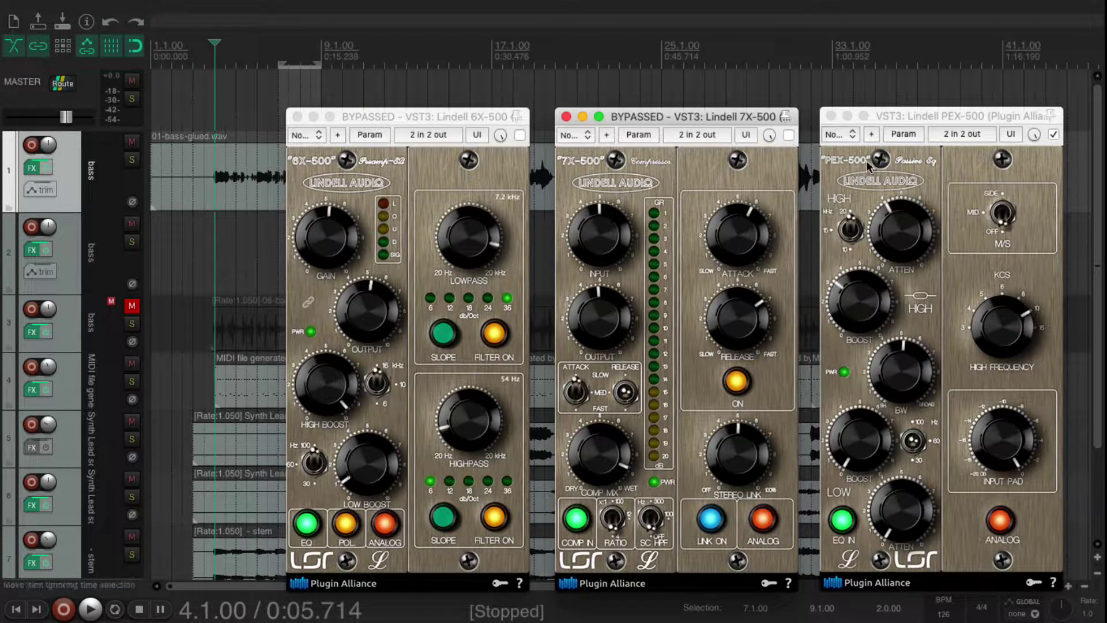
click(1053, 135)
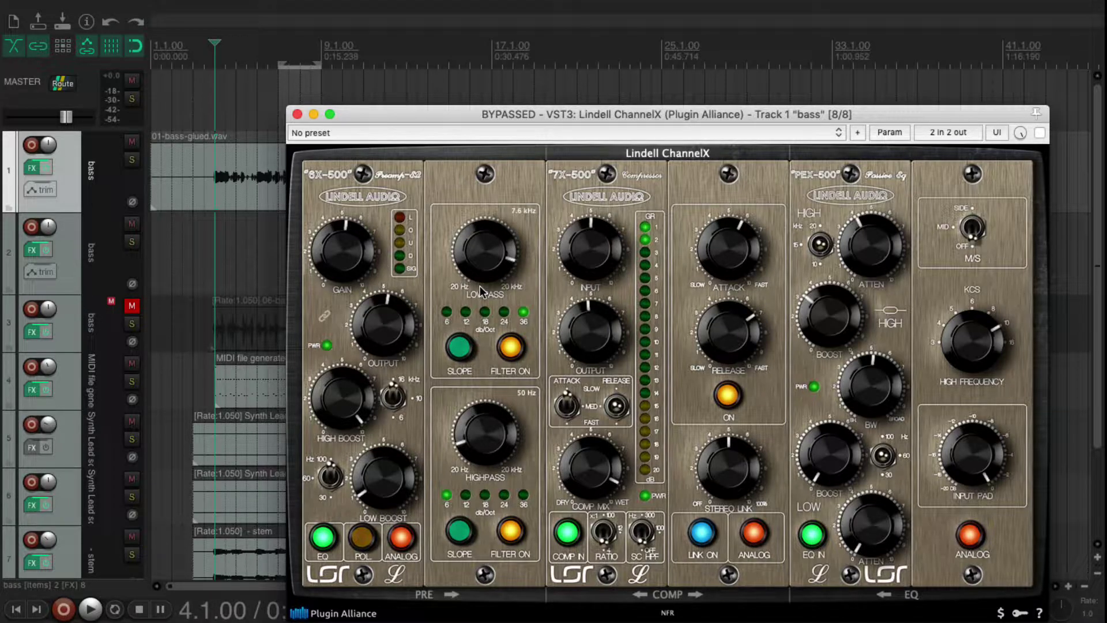
- Play the mix briefly with Lindell ChannelX bypassed, then enable ChannelX on track 1 and restart playback
key(space)
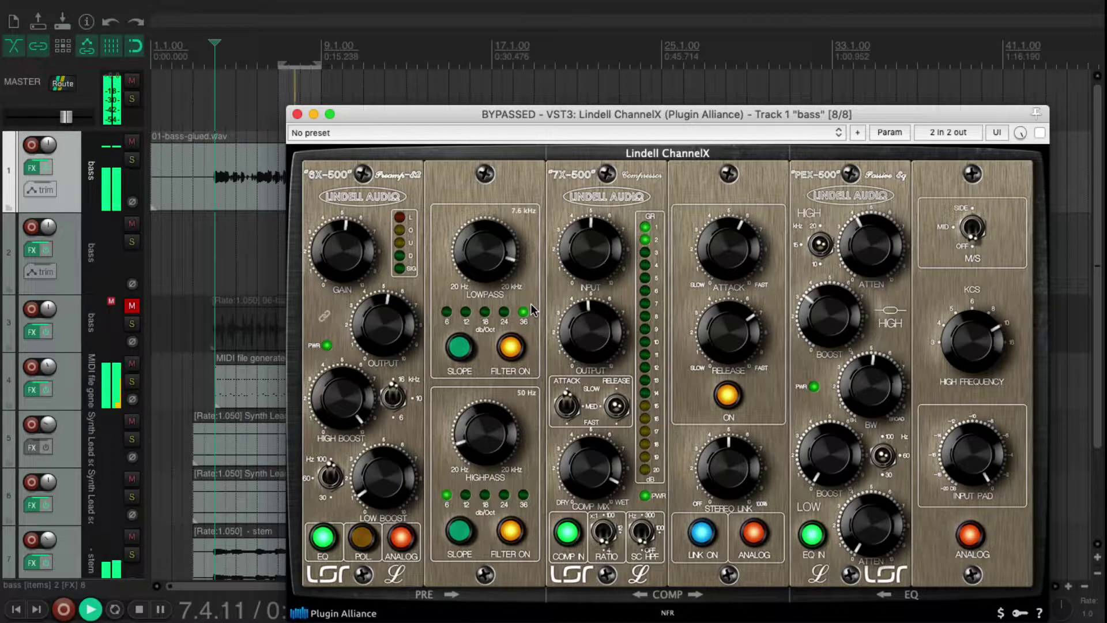
key(space)
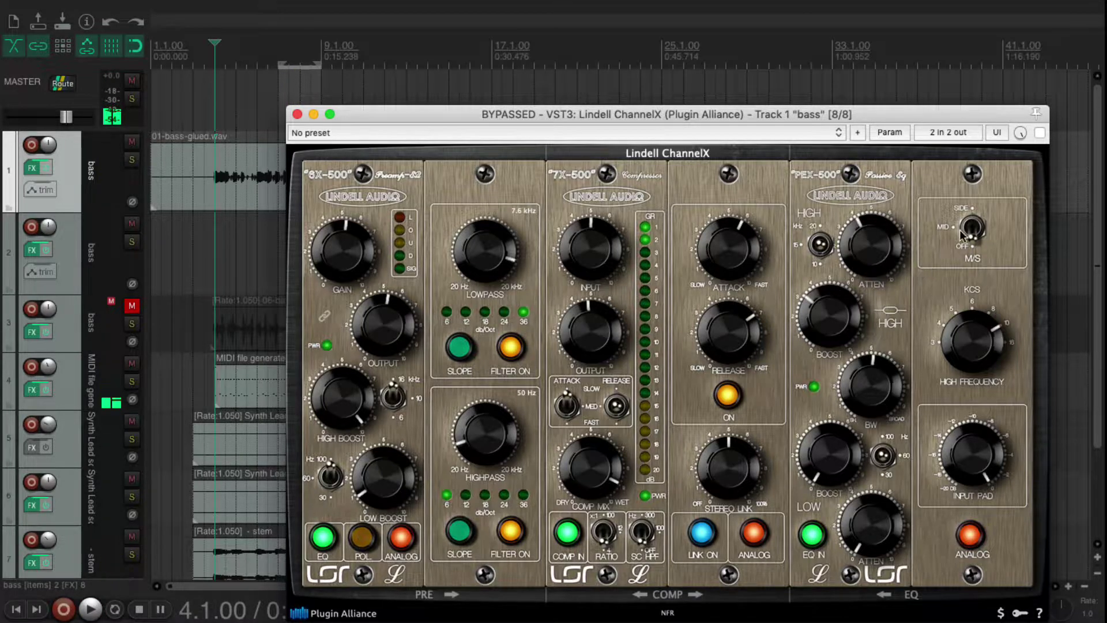
click(1039, 133)
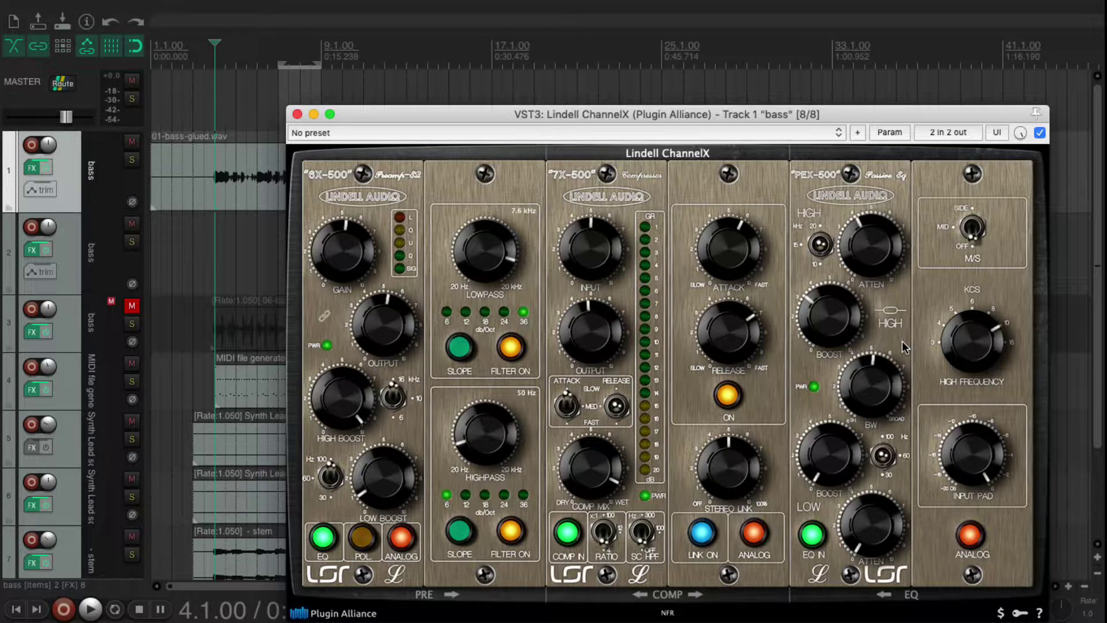
key(space)
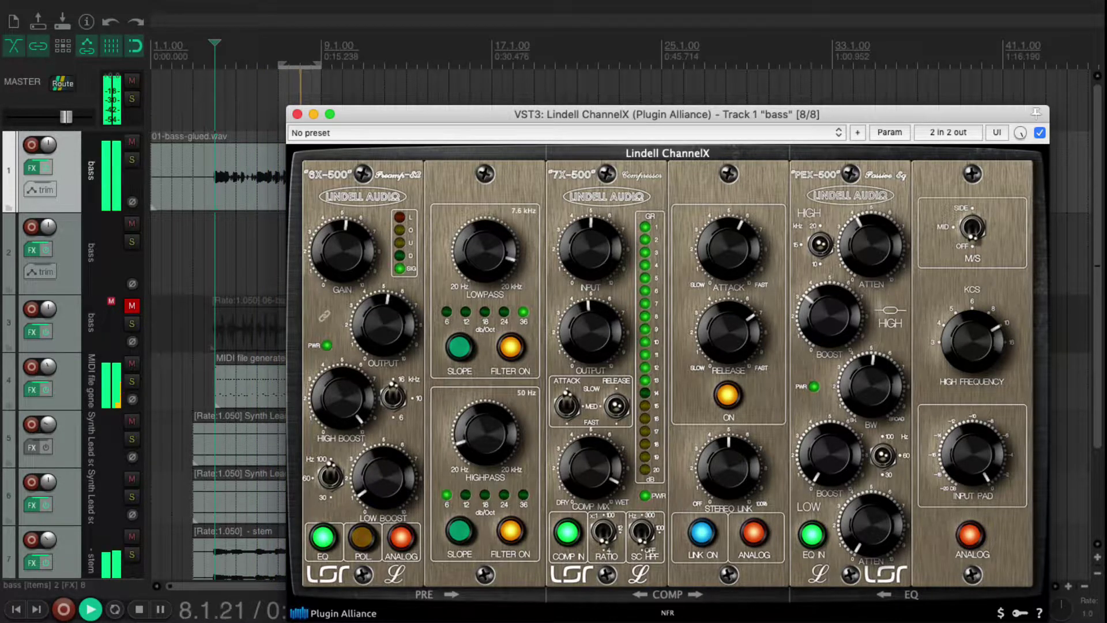
- Compare the ChannelX bass sound against the dry track by disabling and re-enabling track 1's effects during playback, then stop
click(47, 167)
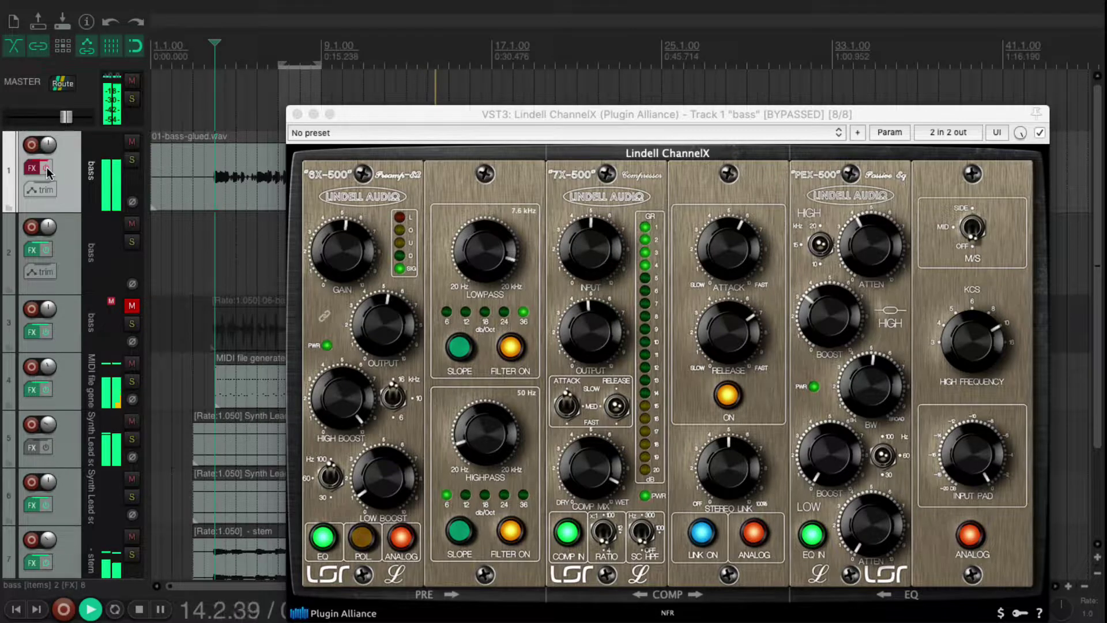
click(47, 167)
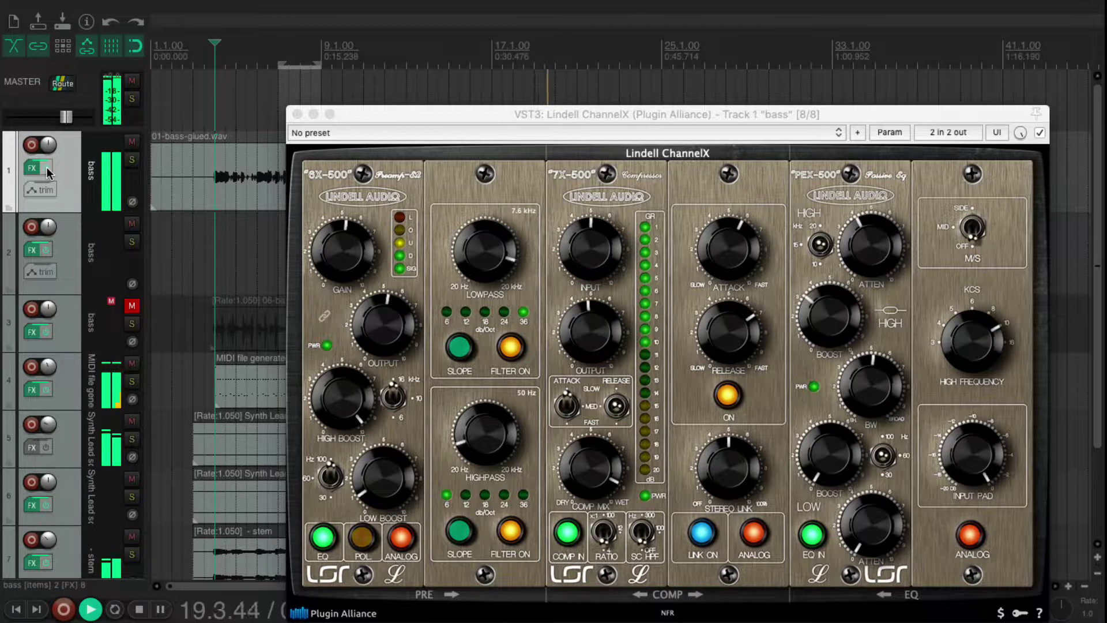
key(space)
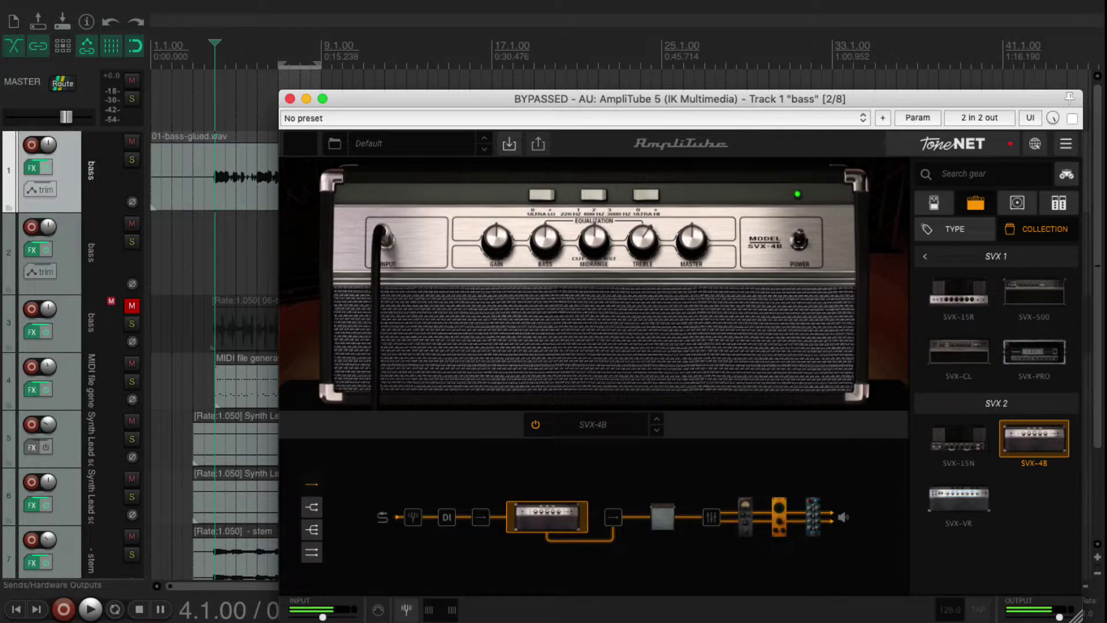
- Enable AmpliTube 5 on the bass track and audition the SVX-4B amp in the full mix
click(1072, 118)
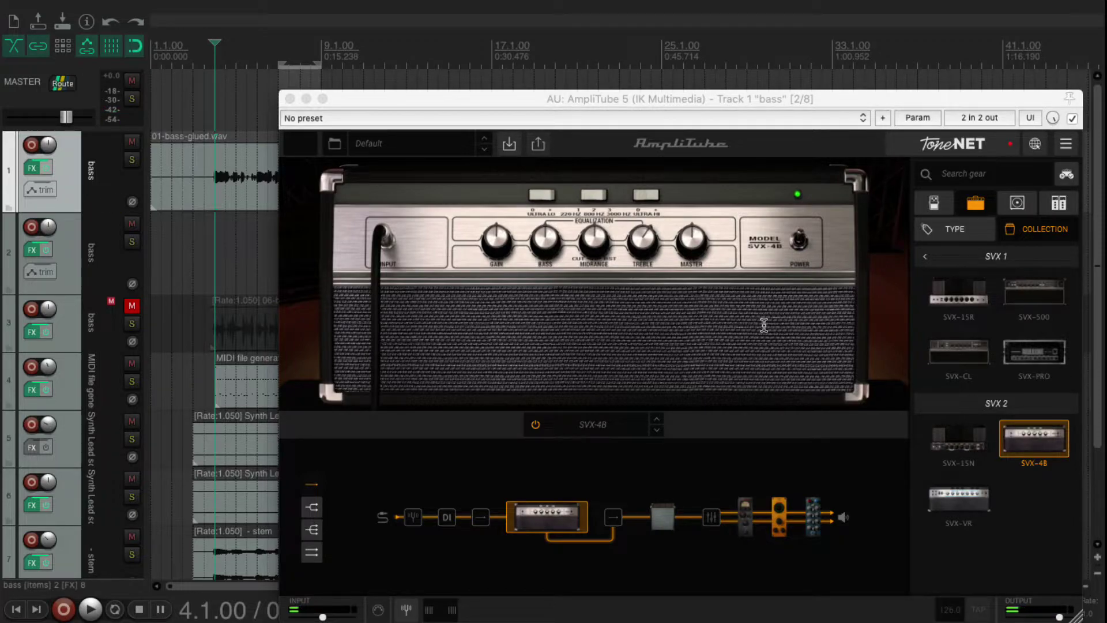
key(space)
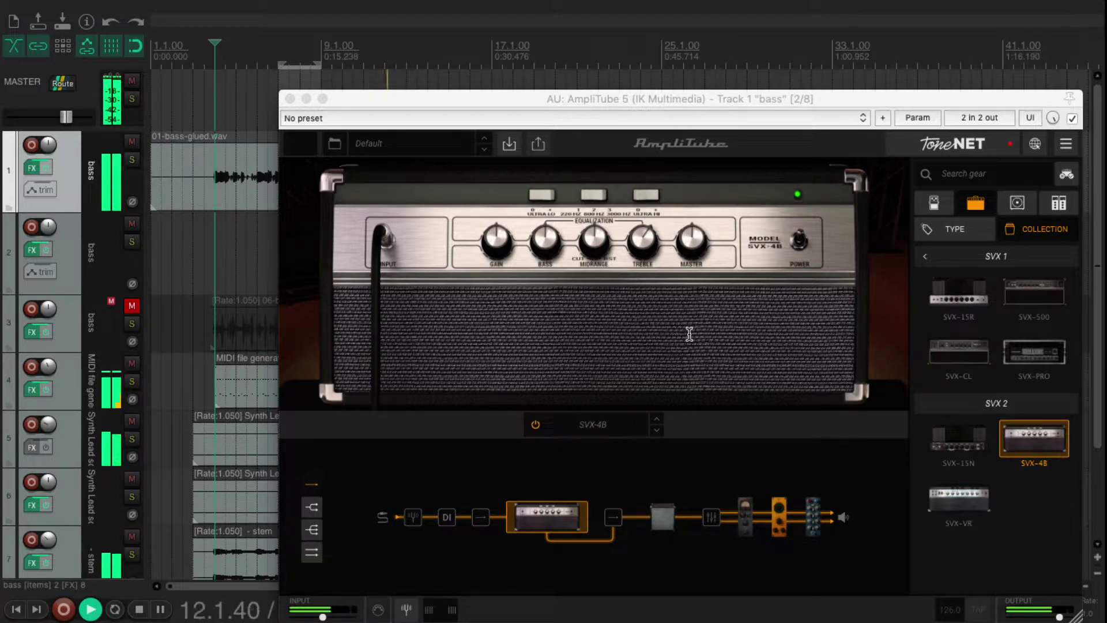
key(space)
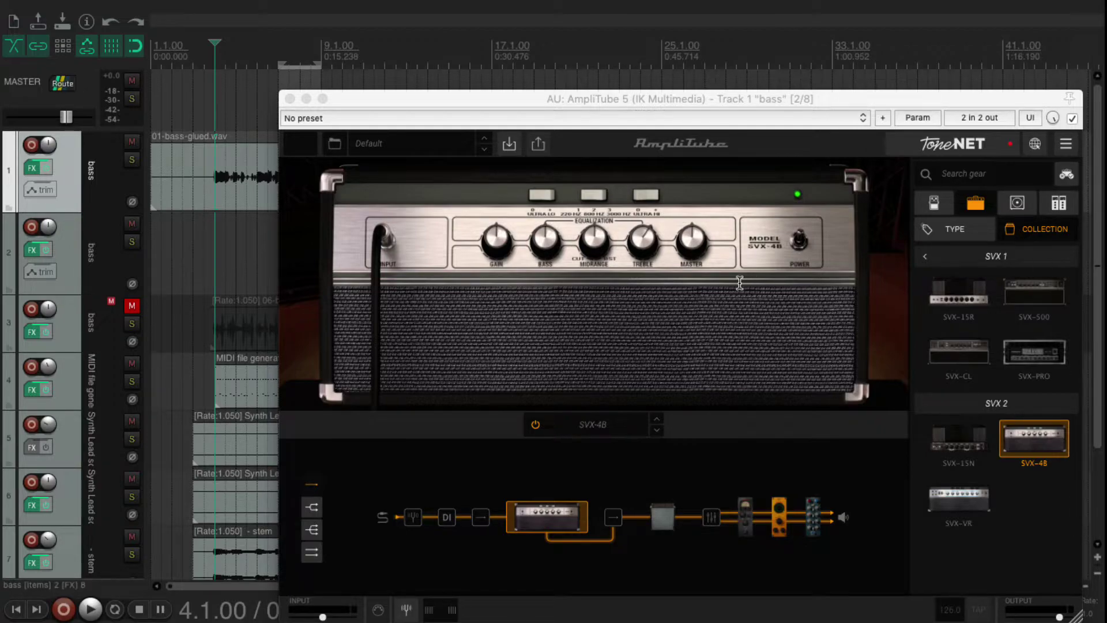
- Turn the SVX-4B amp's Treble down slightly while the mix plays, then stop playback
key(space)
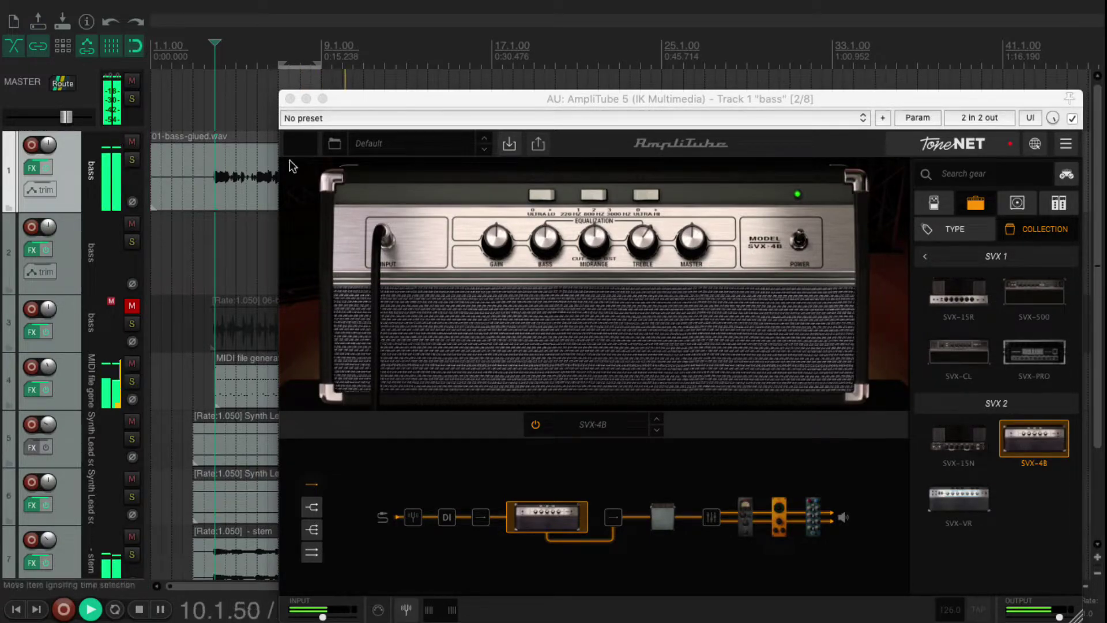
drag(644, 244, 644, 252)
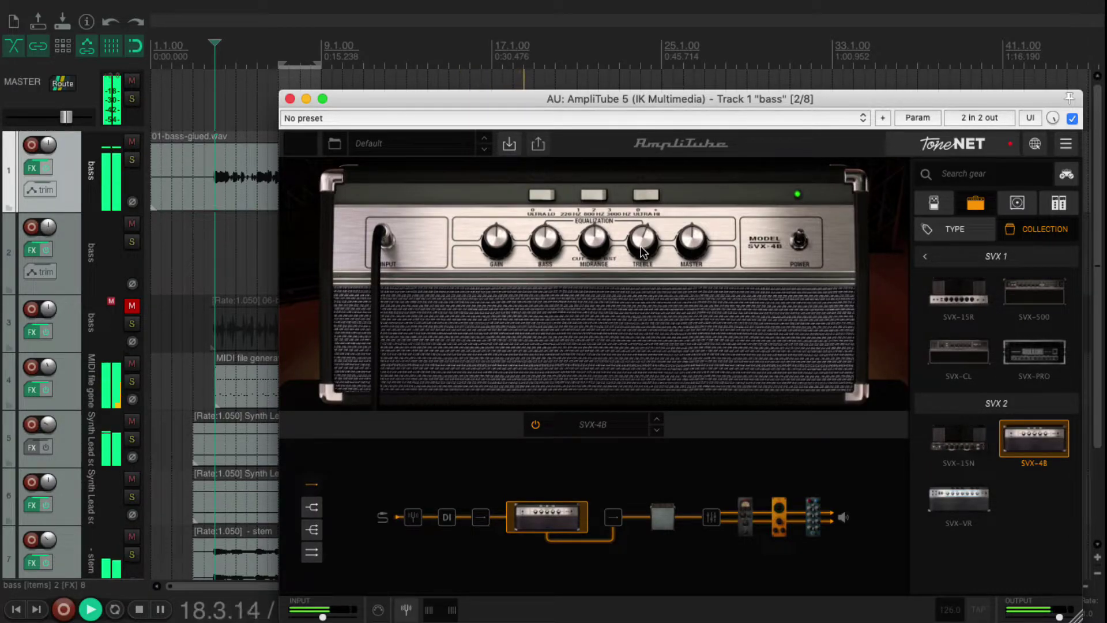
key(space)
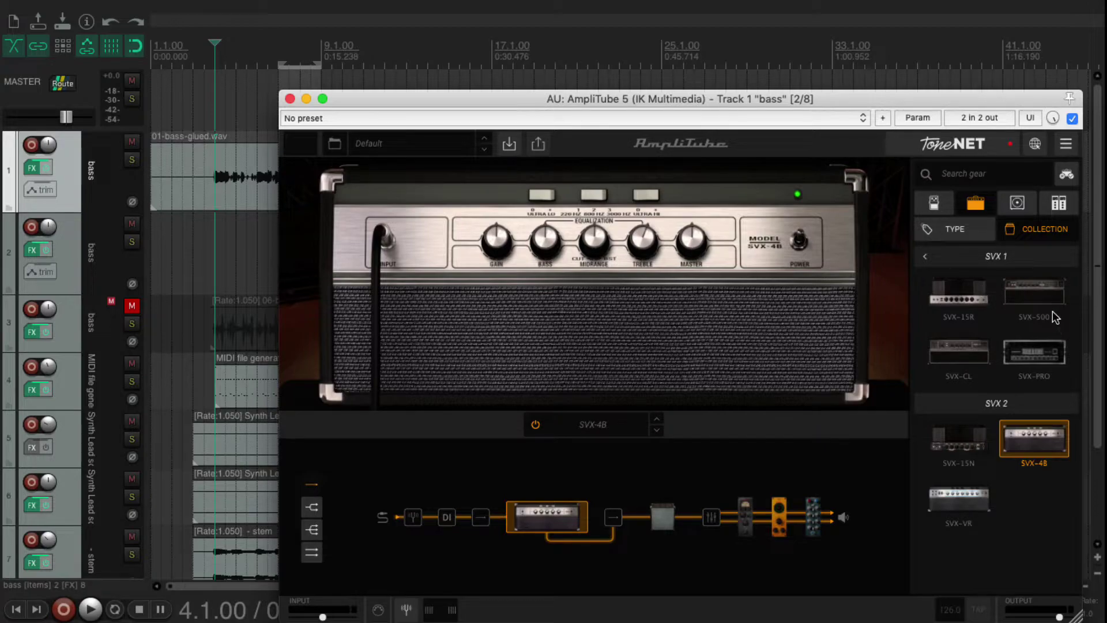
- Switch the AmpliTube amp to SVX-PRO and audition it in the mix, resetting track 1's clip indicator
click(1031, 354)
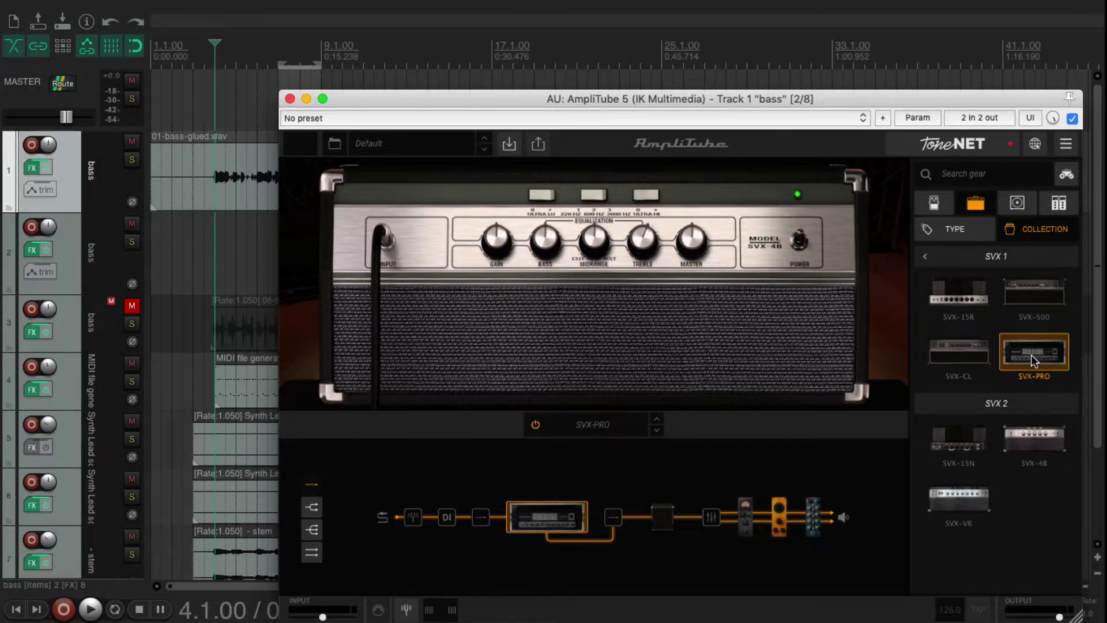
key(space)
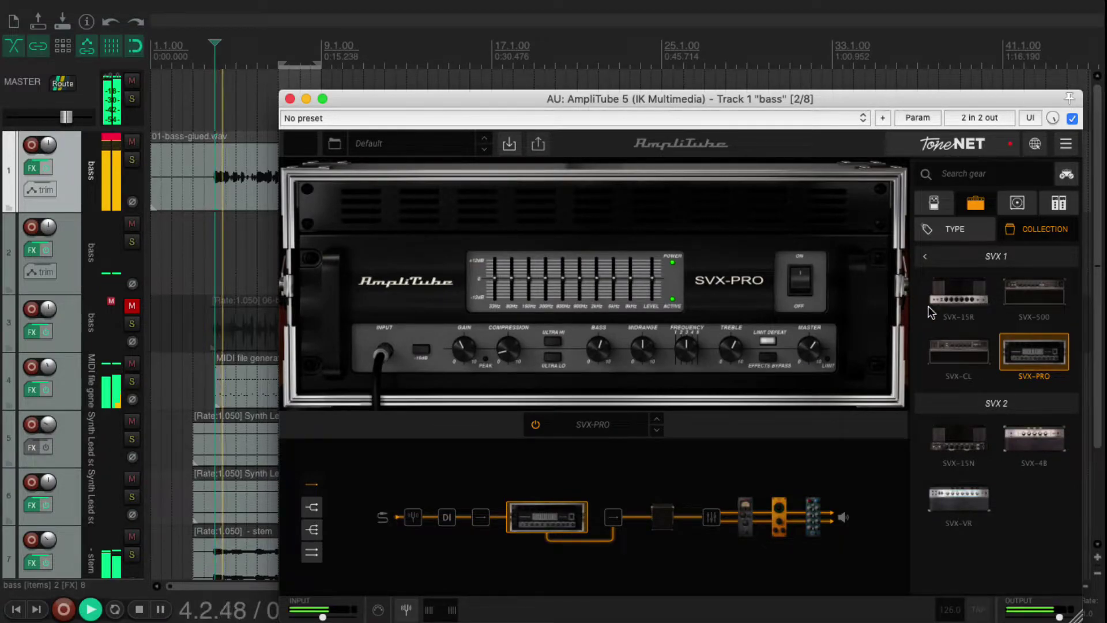
click(115, 141)
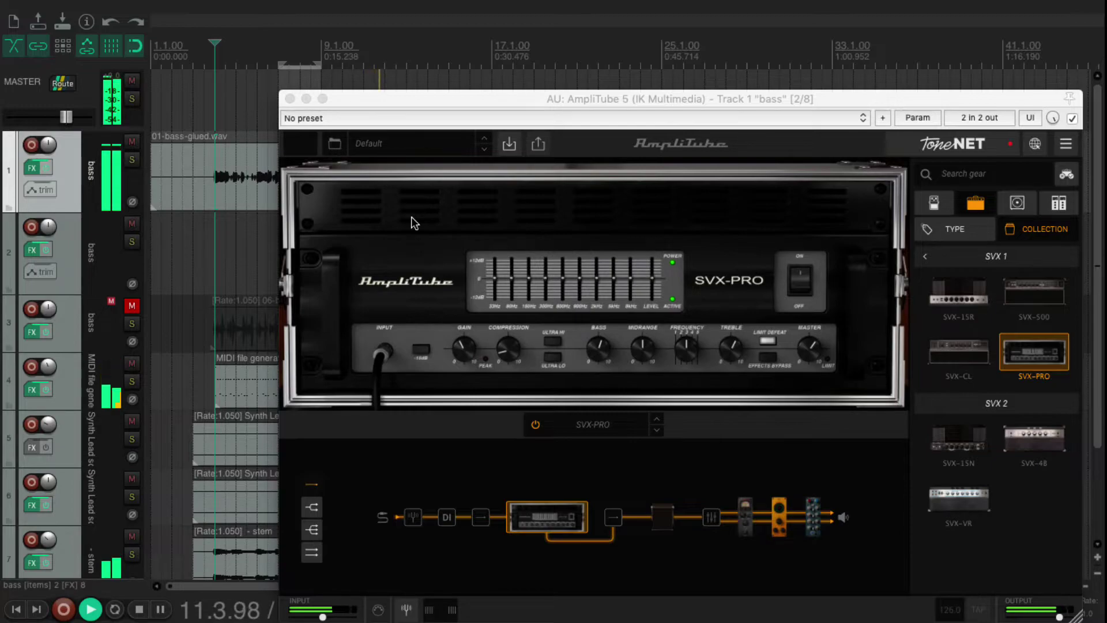
key(space)
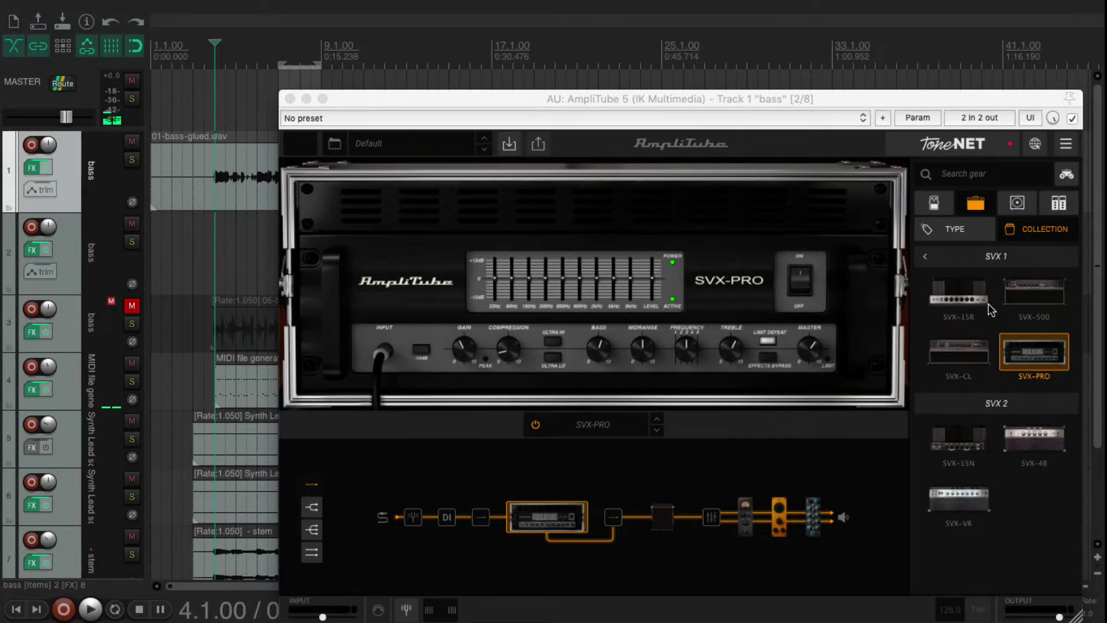
- Audition the SVX-15R amp in the mix in place of the current one, and return the edit cursor to 7.1.00
click(958, 297)
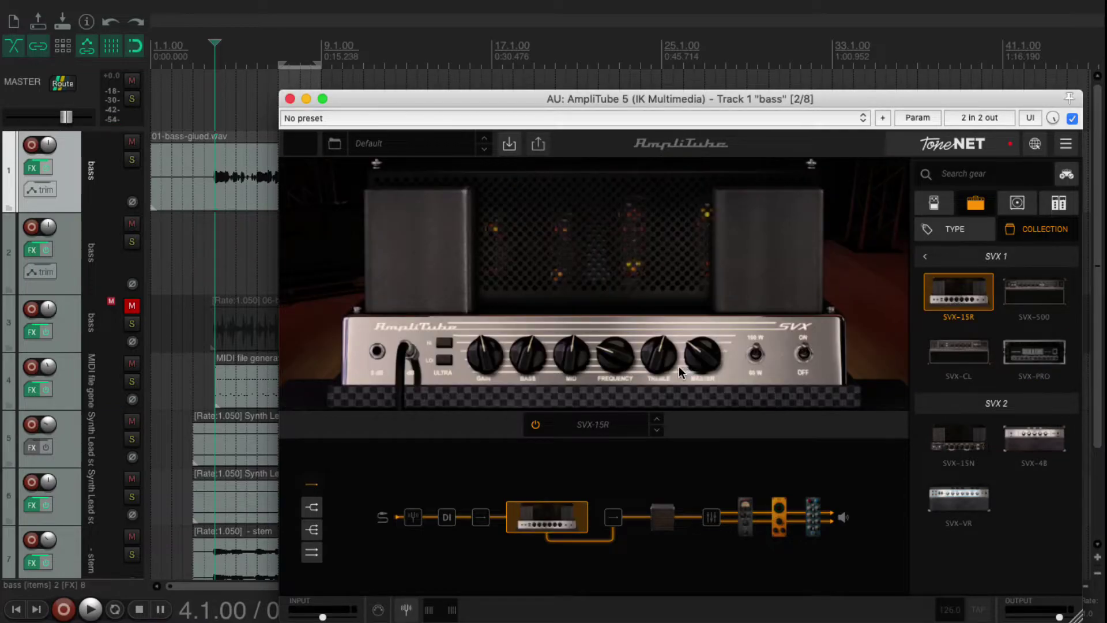
key(space)
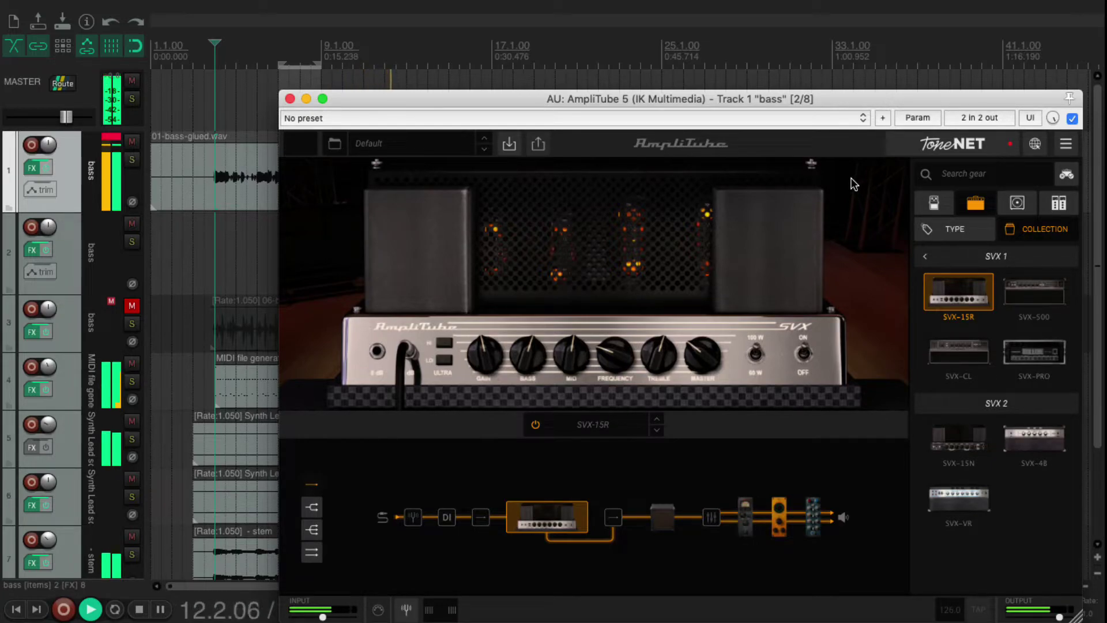
key(space)
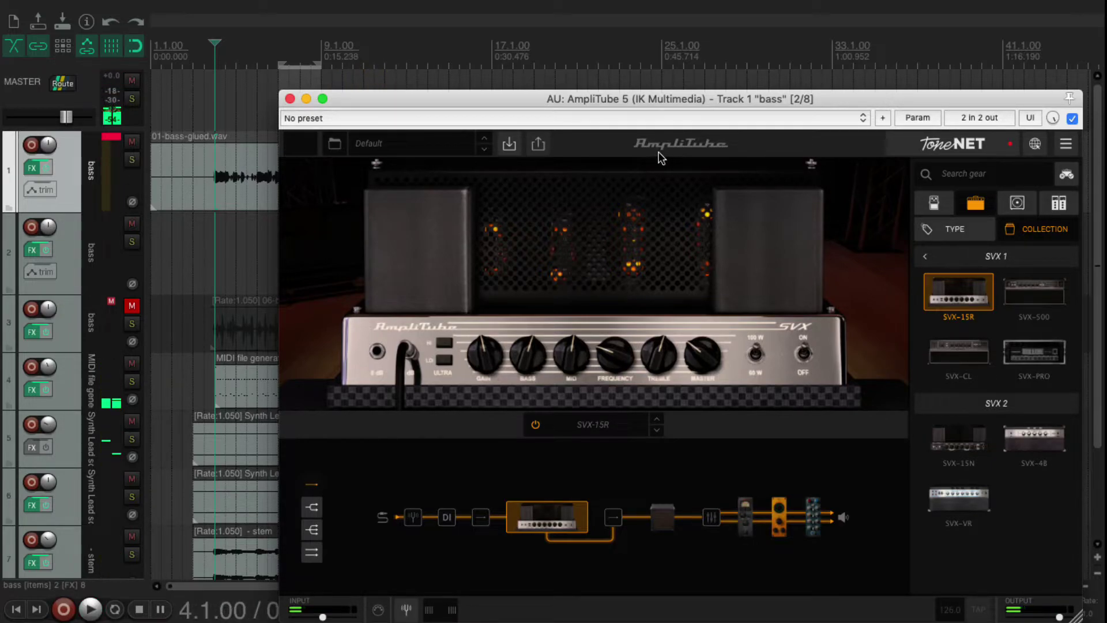
click(275, 47)
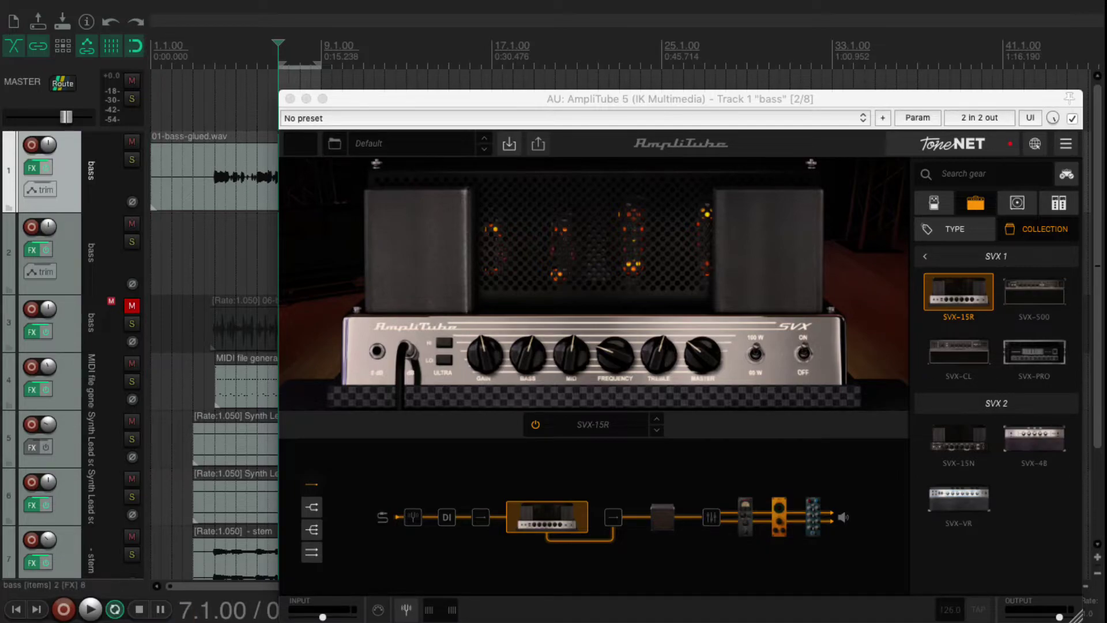
- Audition the bass through AmpliTube and Lindell ChannelX in the full mix, restarting playback from 7.1.00 and turning repeat off
key(space)
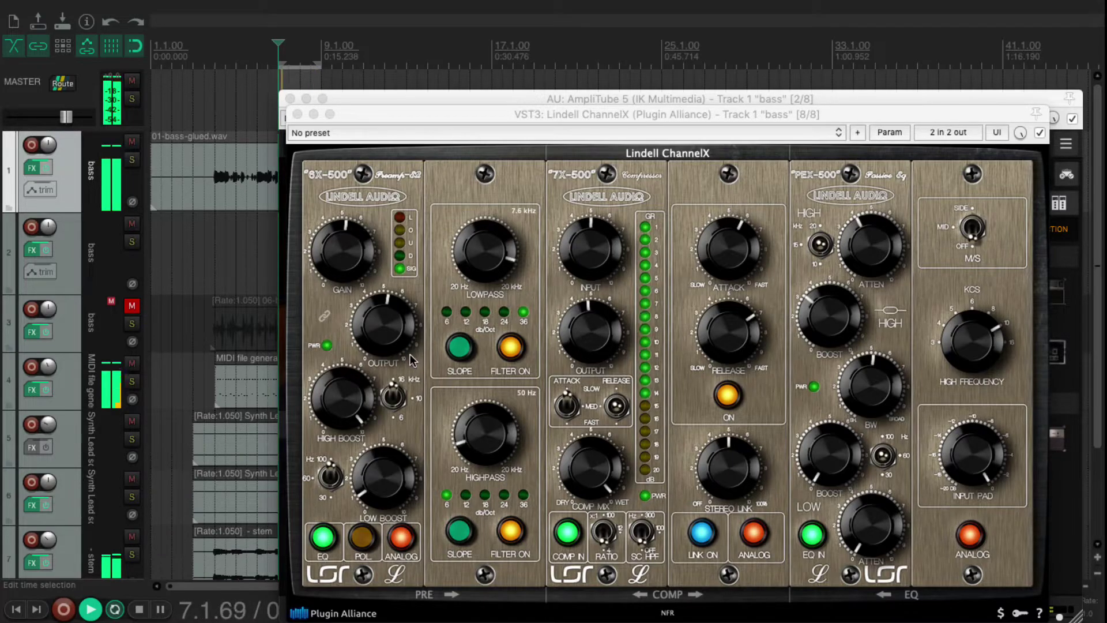
key(space)
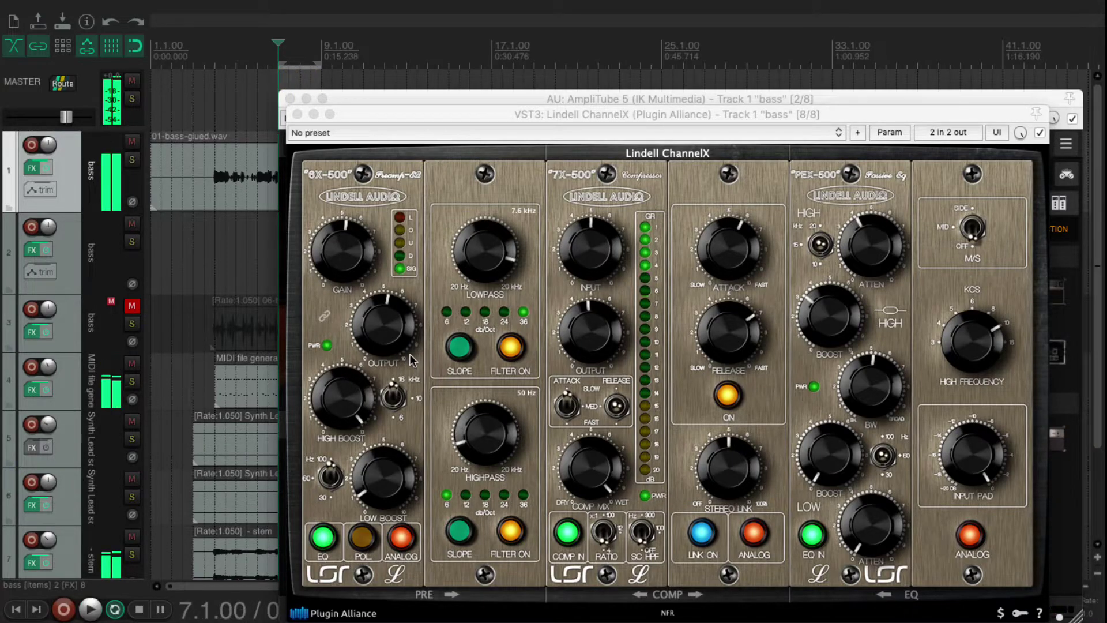
click(602, 478)
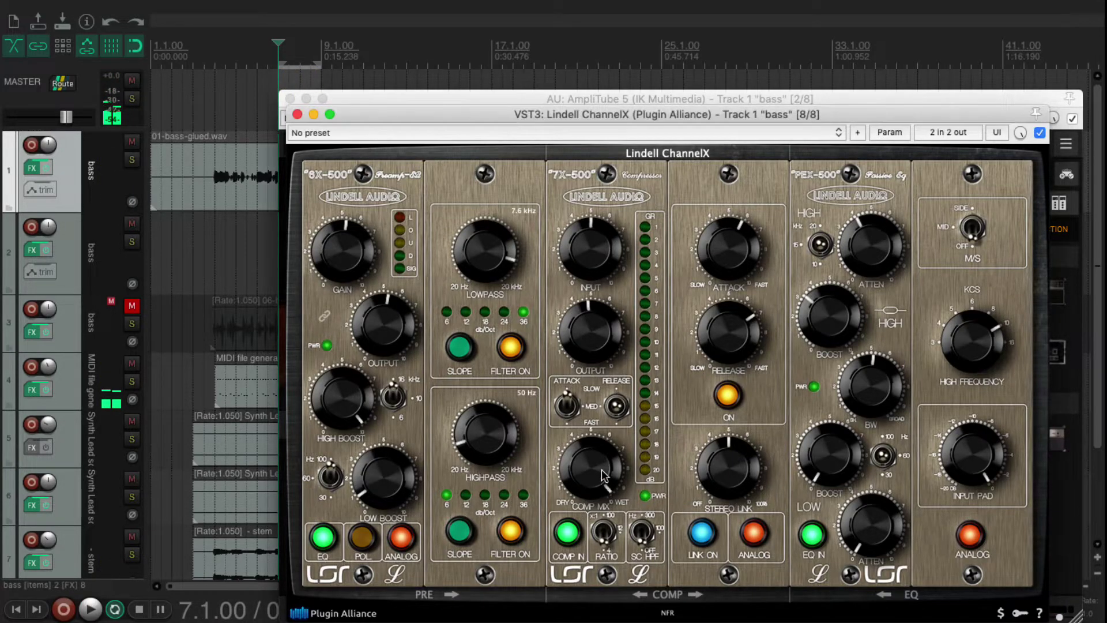
key(space)
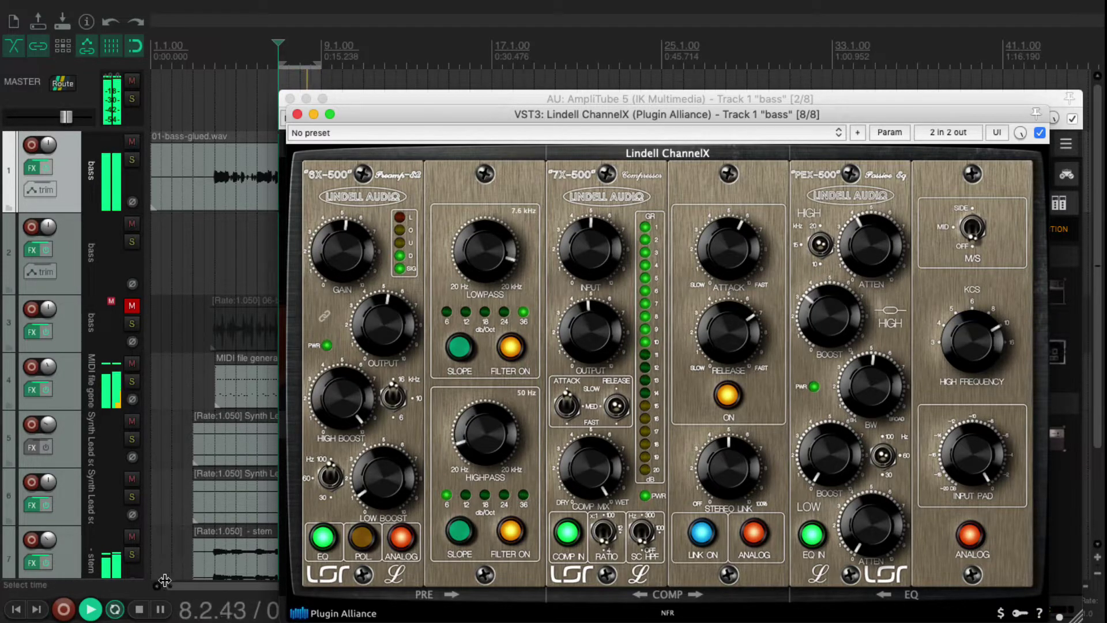
click(117, 610)
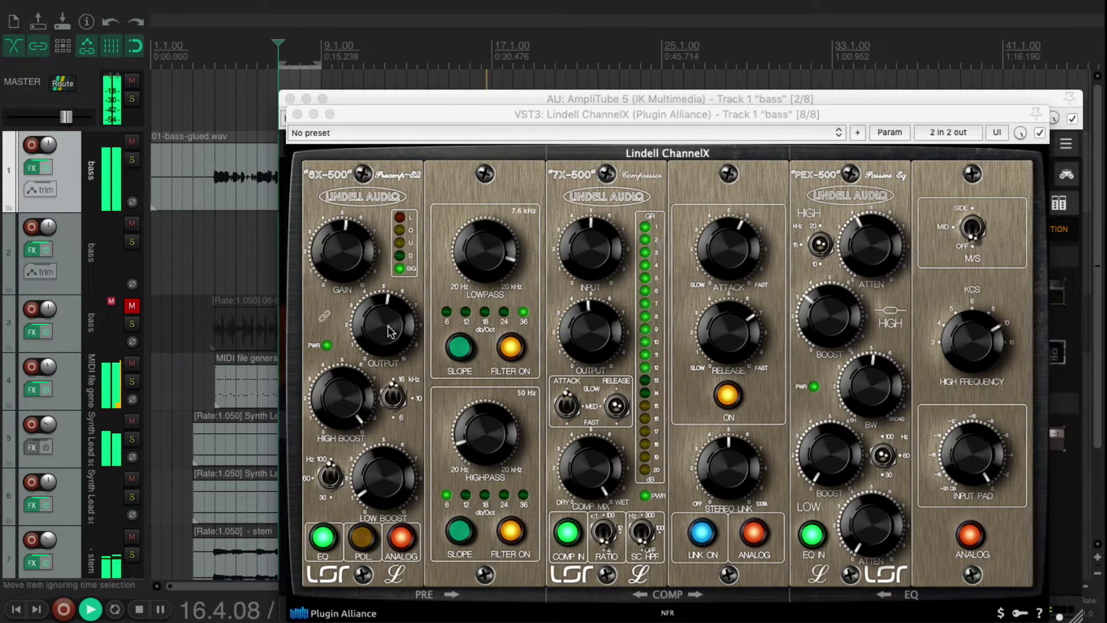
- Bypass Lindell ChannelX on the bass track and close the AmpliTube 5 window while the mix keeps playing
click(1038, 133)
click(602, 99)
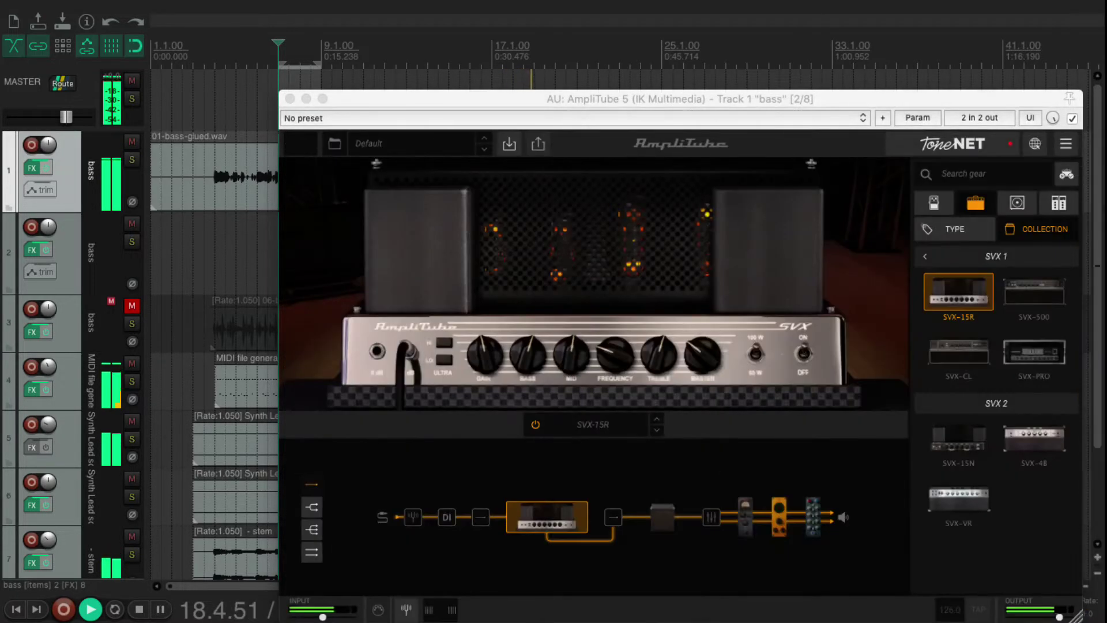
click(290, 100)
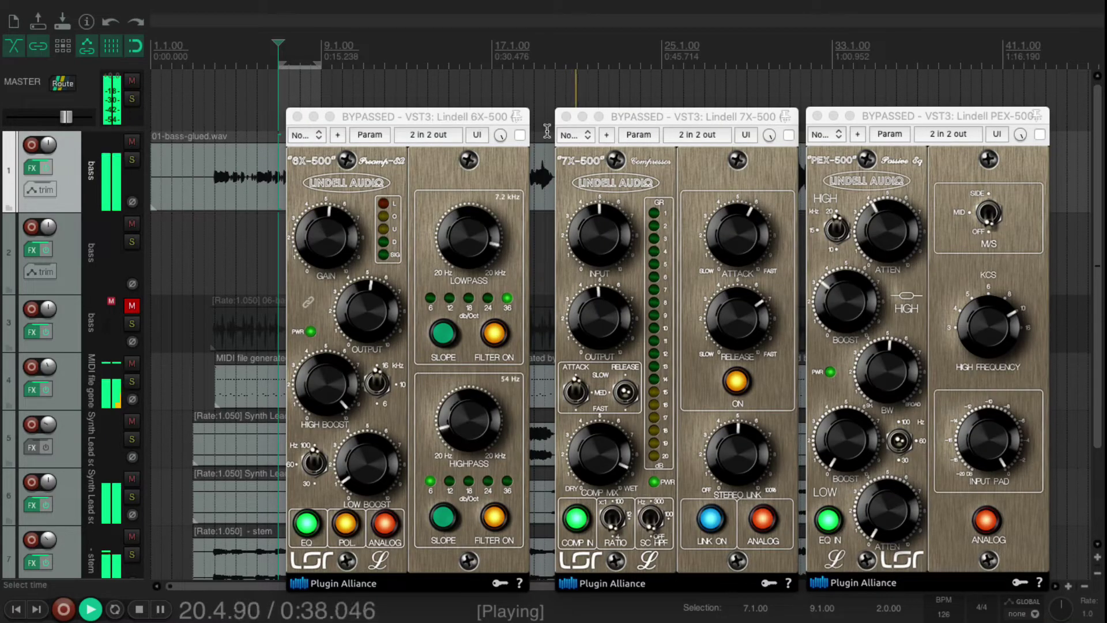
- Enable the Lindell 6X-500, 7X-500 and PEX-500 plugins on the bass track during playback
click(520, 136)
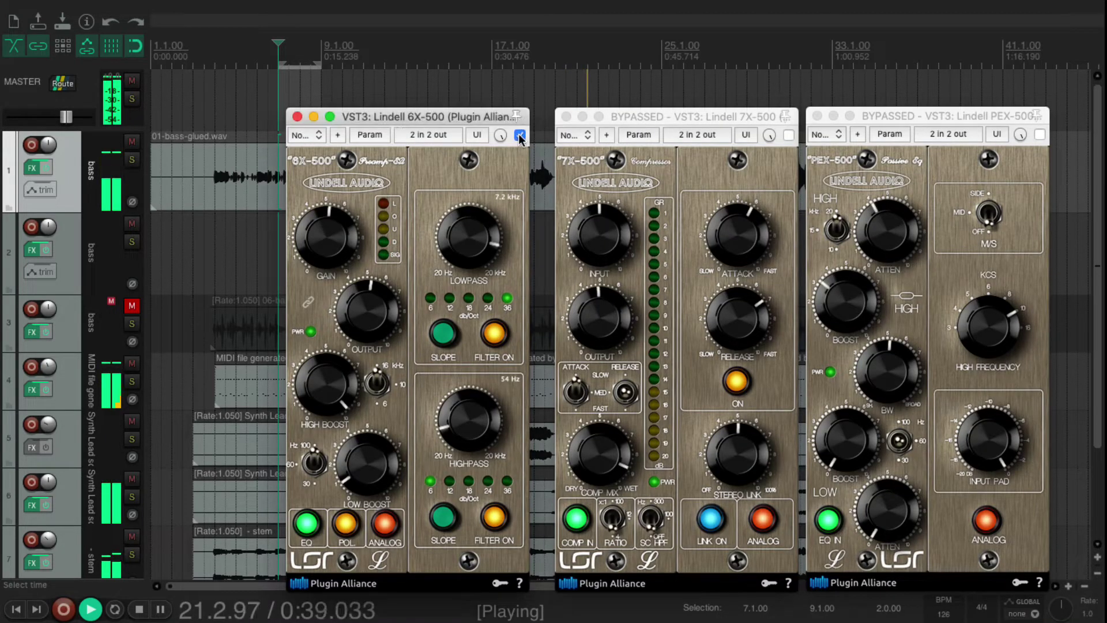
click(789, 135)
click(1040, 134)
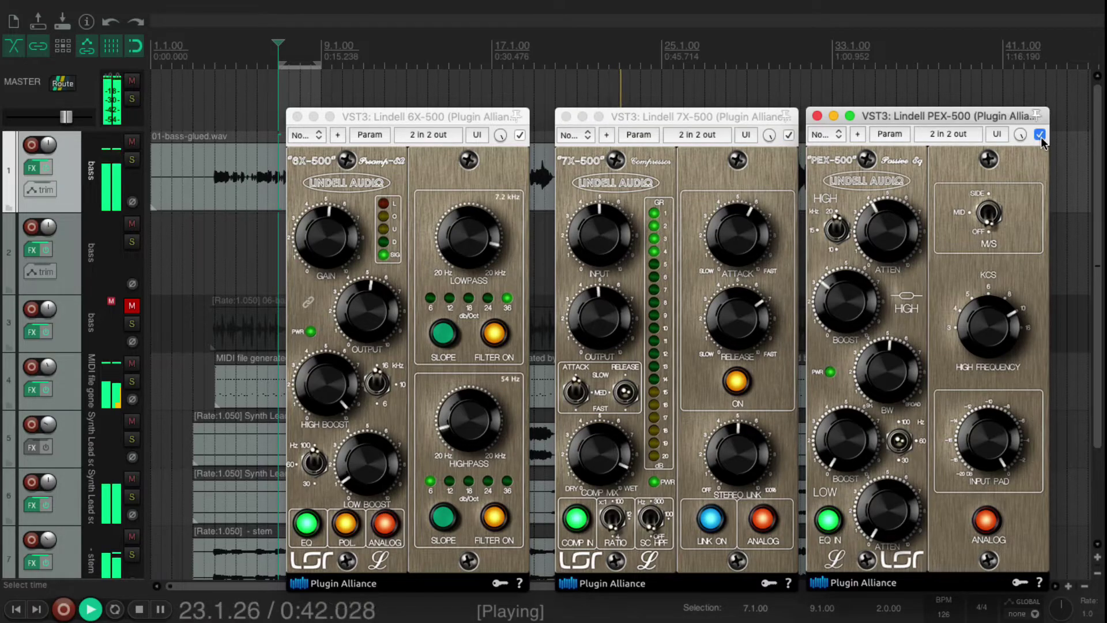